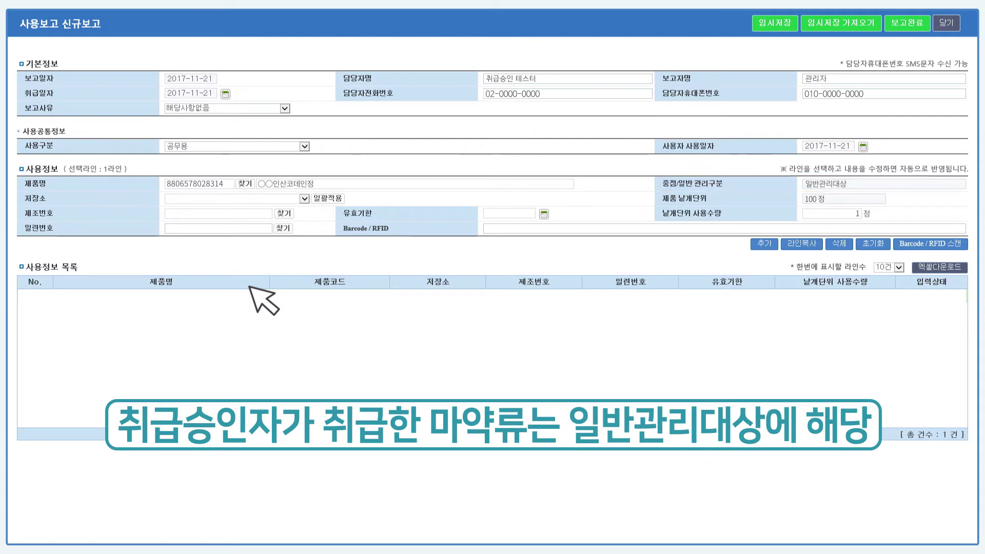
# Assign the S001 lot to the ○○인산코데인정 line in the usage report (사용보고) and submit the report as complete.
pyautogui.click(284, 213)
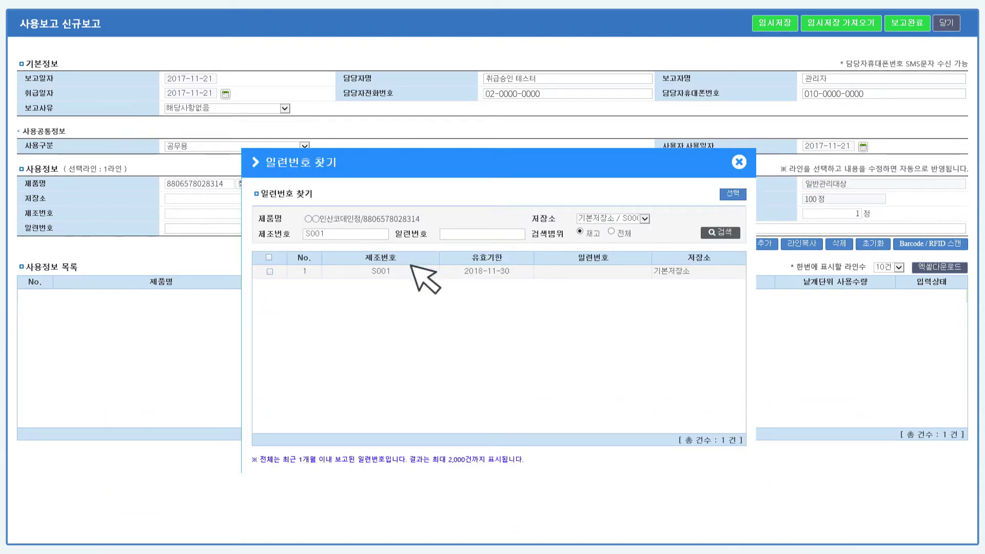
pyautogui.click(435, 273)
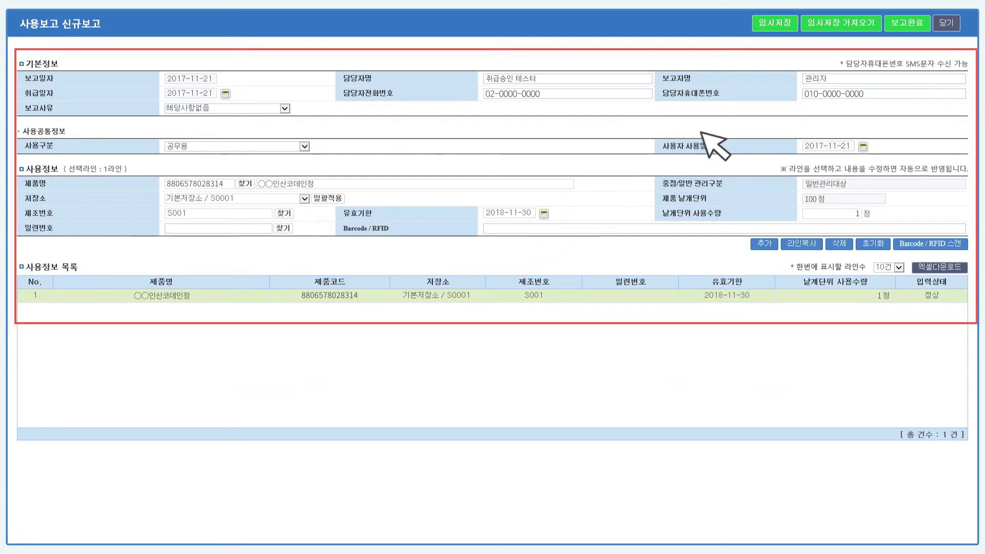
pyautogui.click(908, 24)
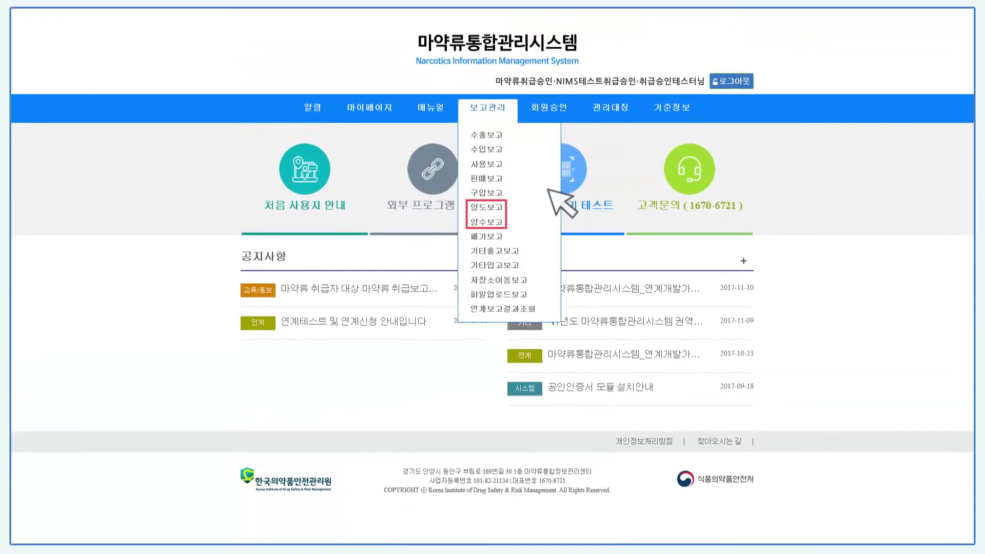
# Start a new transfer report (양도보고) with NIMS테스트도매 as the counterpart company and 반품양도 as the transfer type.
pyautogui.click(488, 208)
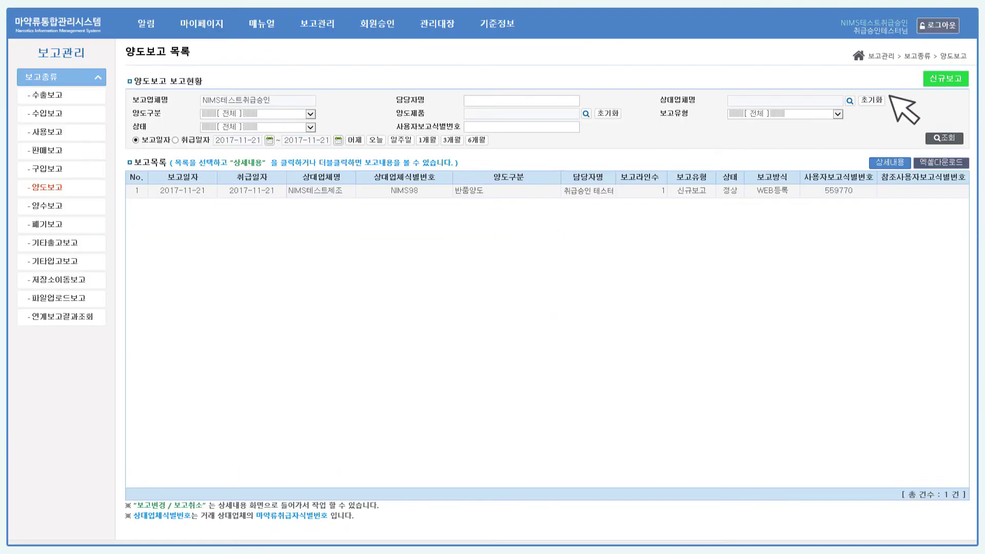
pyautogui.click(945, 79)
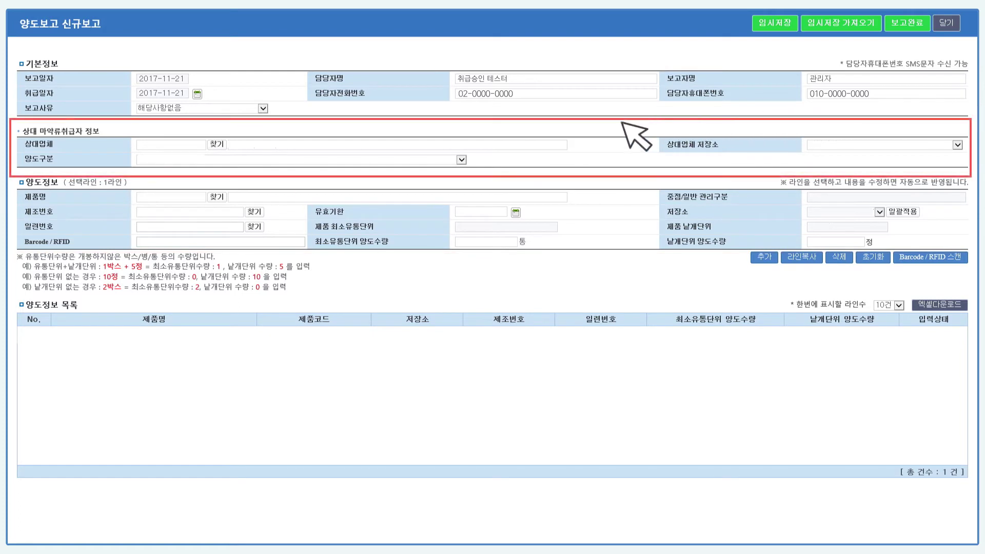
pyautogui.click(216, 144)
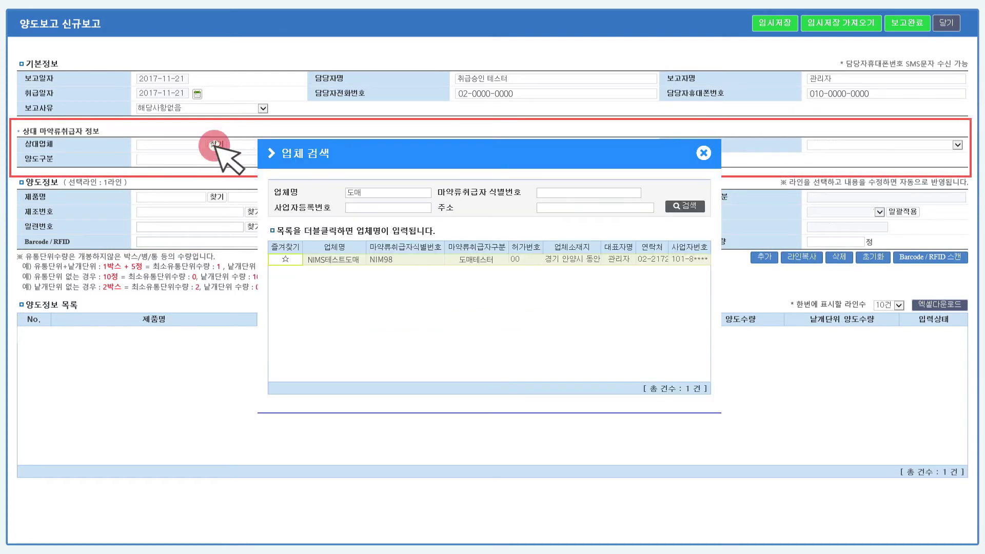
pyautogui.doubleClick(422, 256)
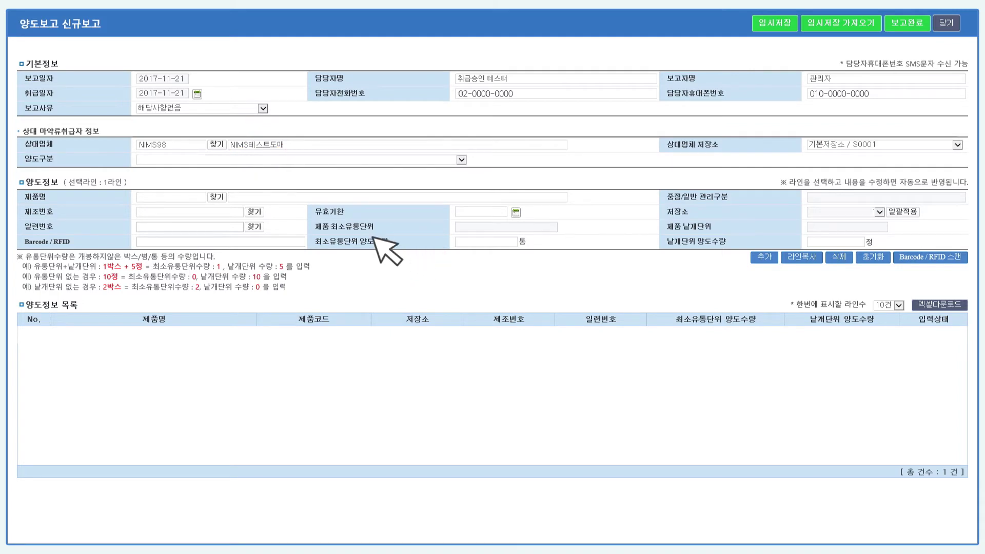
pyautogui.click(155, 159)
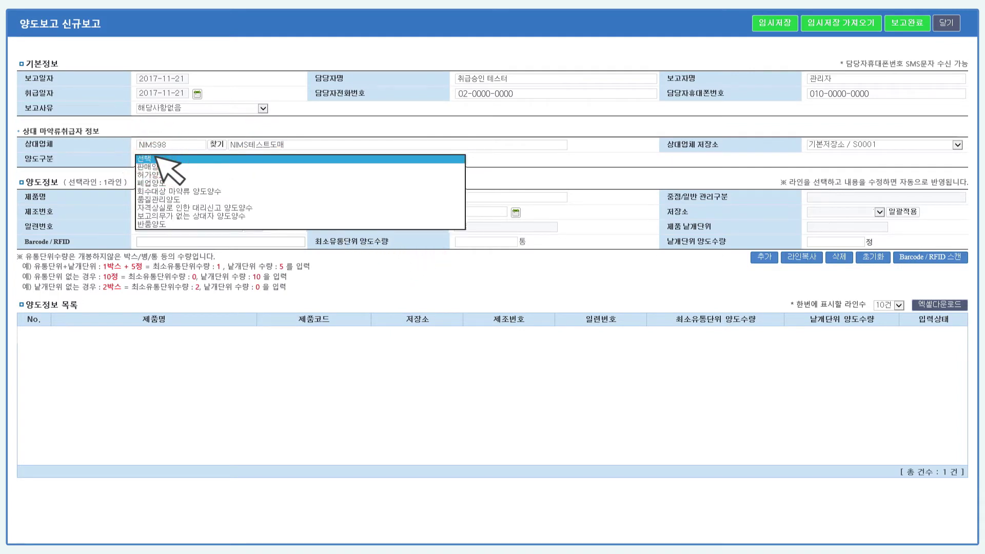
pyautogui.click(155, 224)
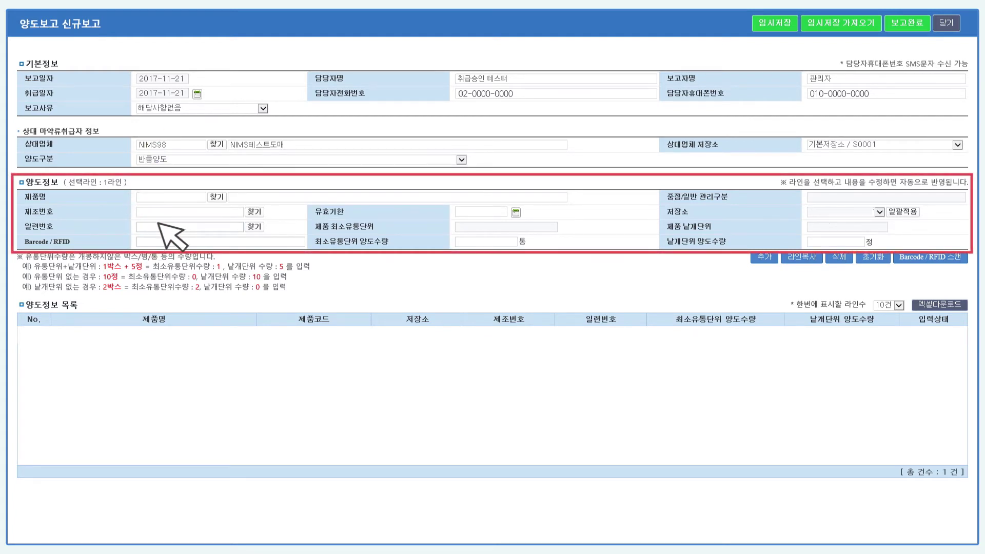
# Set ○○인산코데인정 as the transferred product and choose the first H0001 stock entry through the serial number search.
pyautogui.click(216, 196)
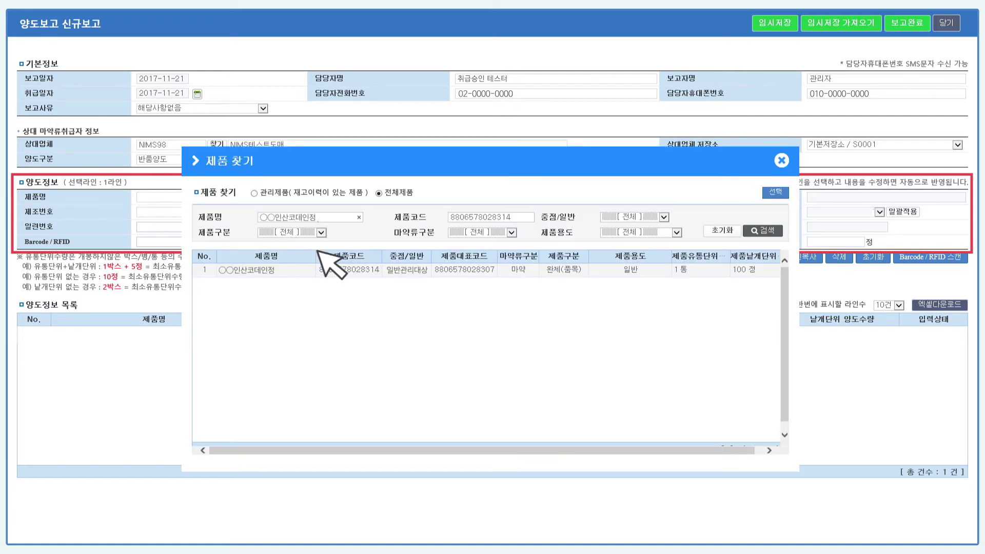
pyautogui.click(361, 273)
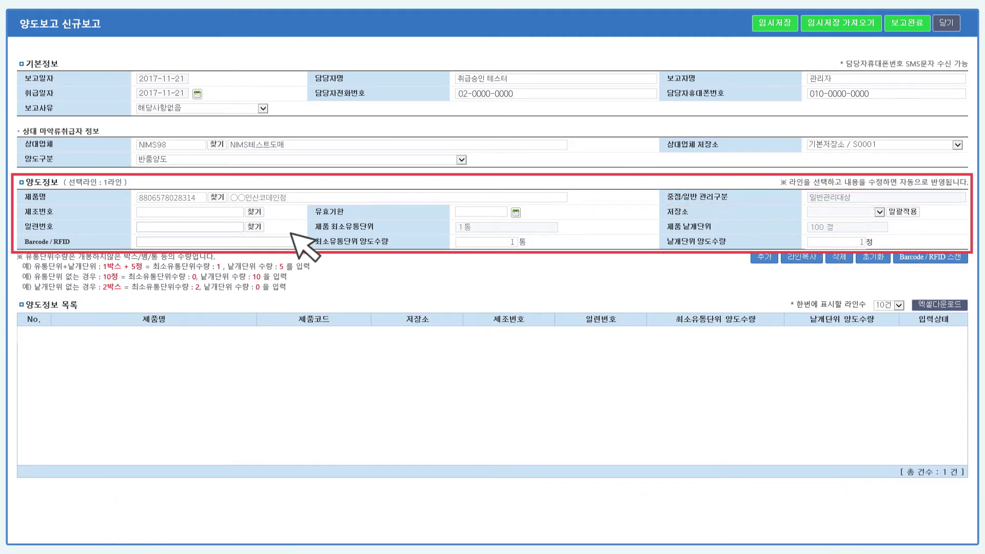
pyautogui.click(254, 226)
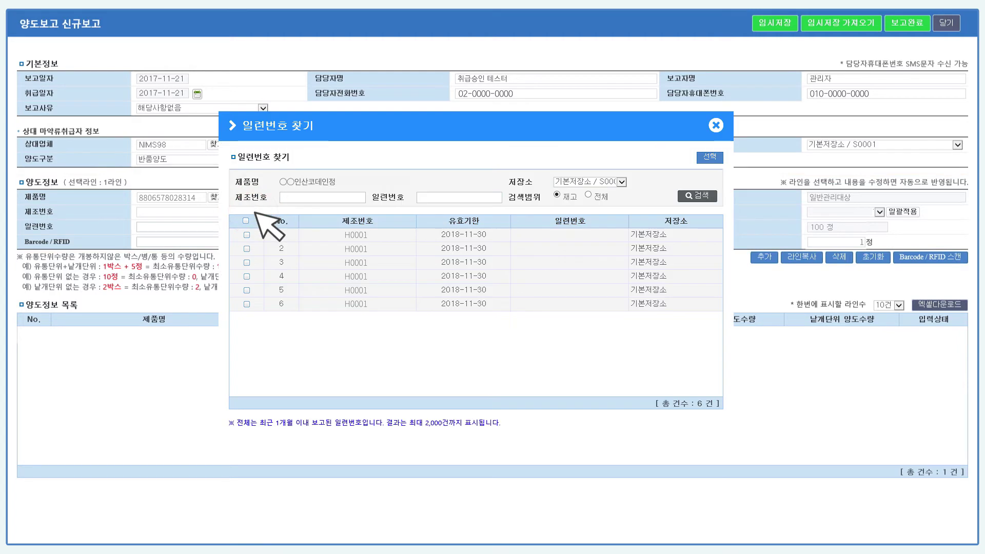
pyautogui.click(358, 235)
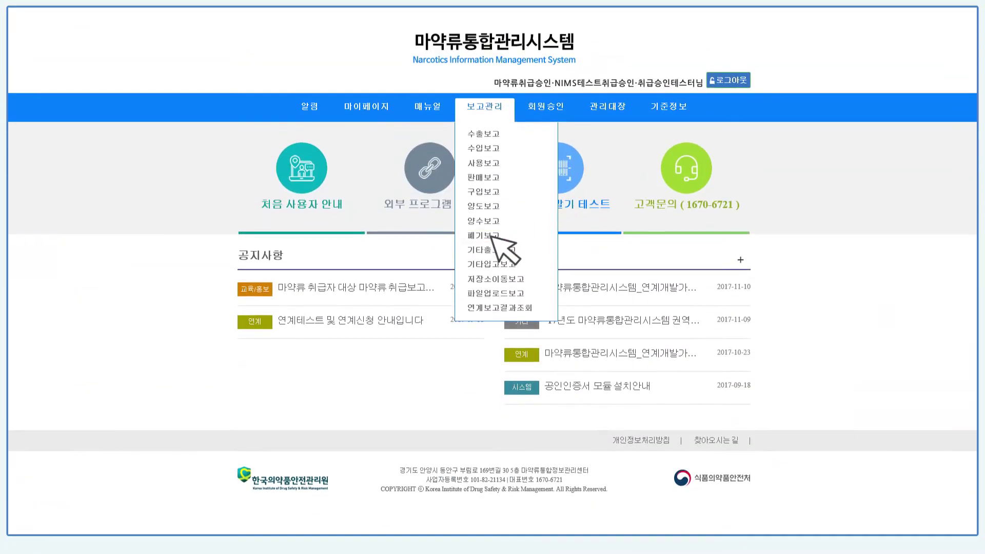
# Start a new disposal report (폐기보고) with 공무원입회 as the disposal type and 소각 as the disposal method.
pyautogui.click(489, 235)
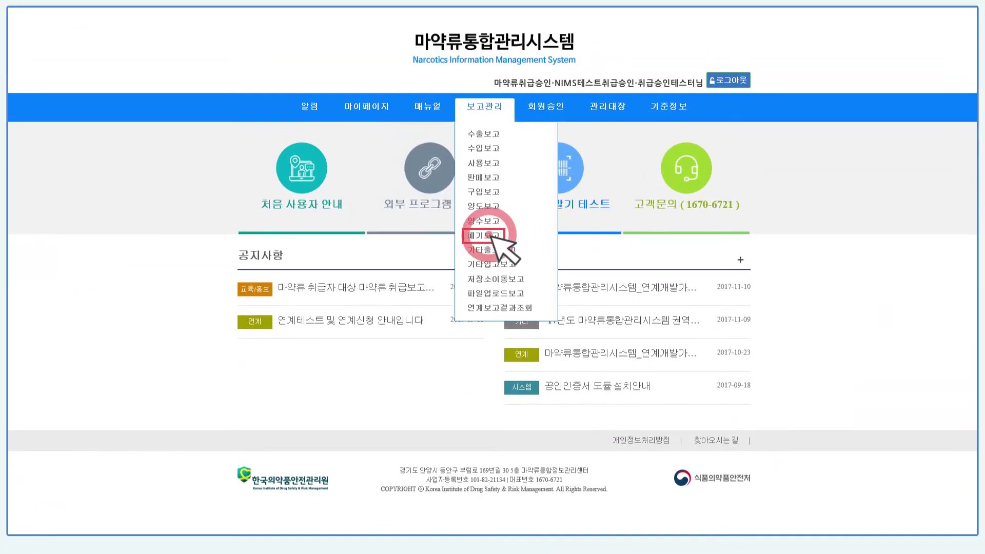
pyautogui.click(948, 80)
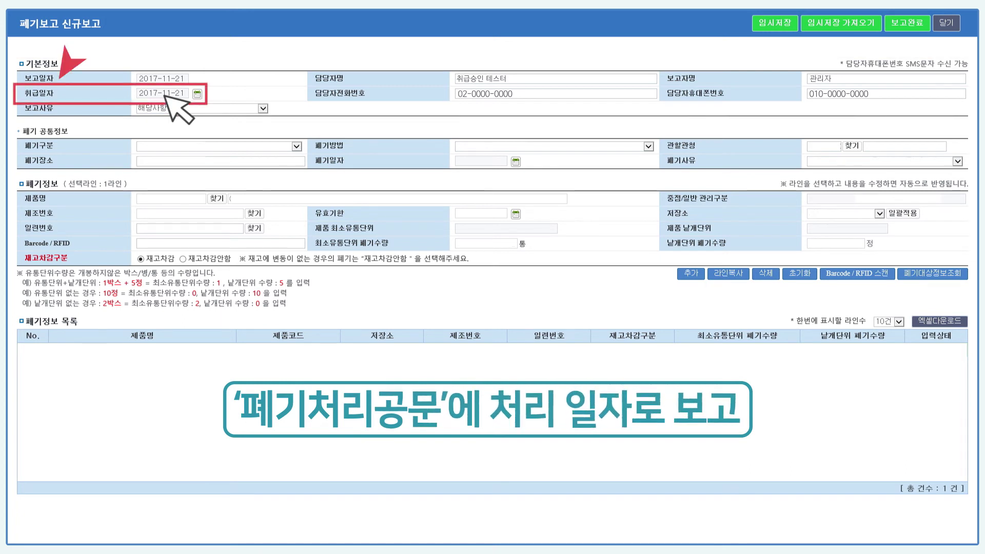
pyautogui.click(195, 147)
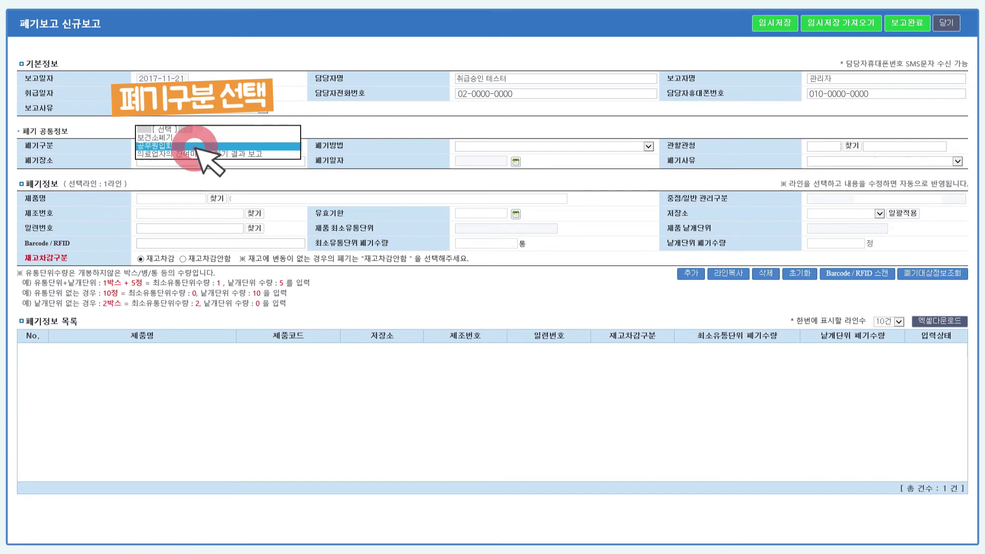
pyautogui.click(195, 146)
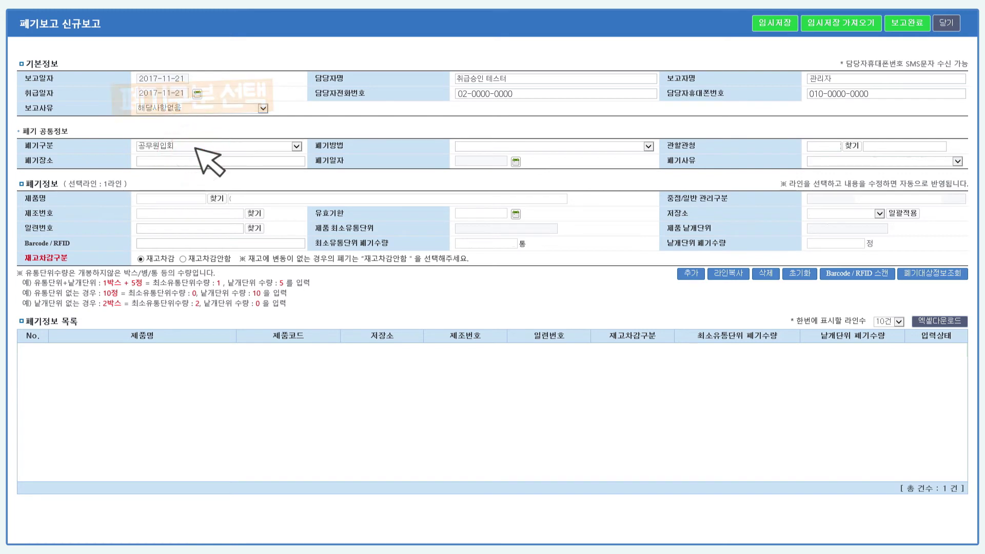
pyautogui.click(488, 145)
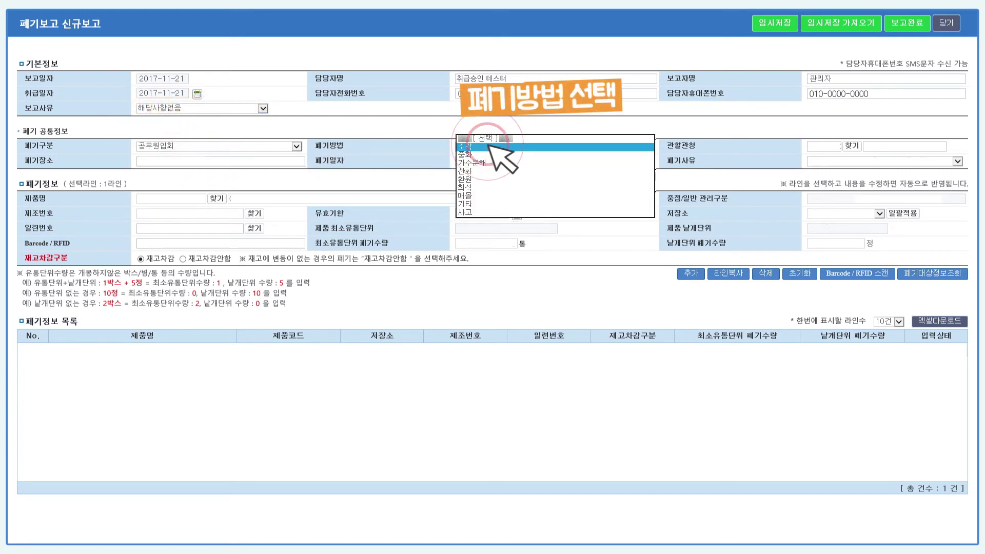
pyautogui.click(490, 150)
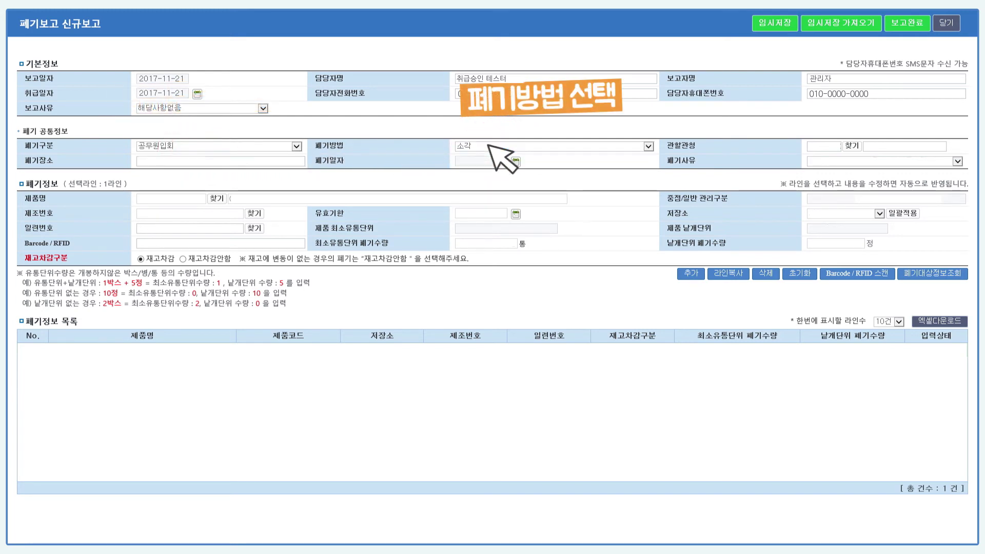
# Set the disposal reason to 재고관리 또는 보관을 하기에 곤란한 사유 and the disposal place to 소각장.
pyautogui.click(884, 161)
pyautogui.click(885, 161)
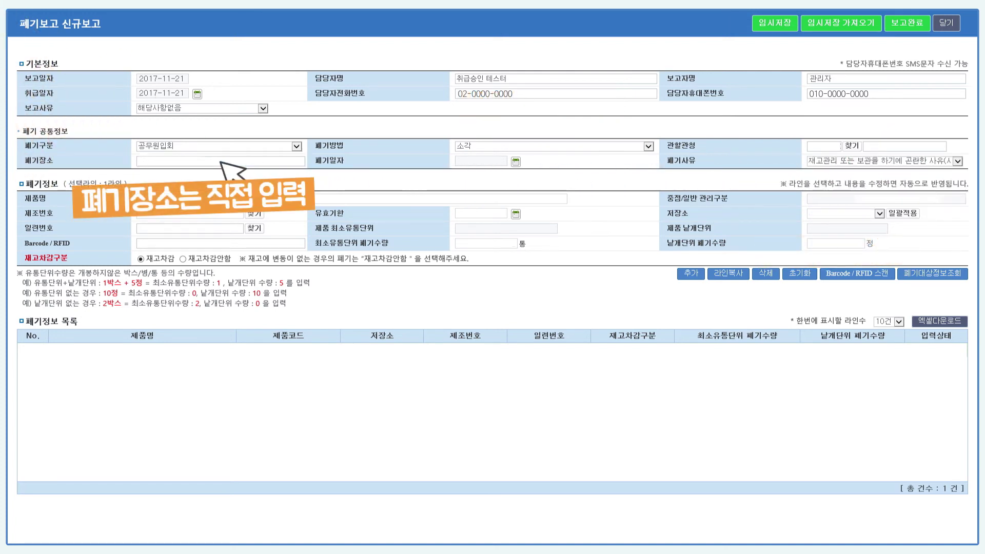
pyautogui.click(175, 160)
pyautogui.write('소각장')
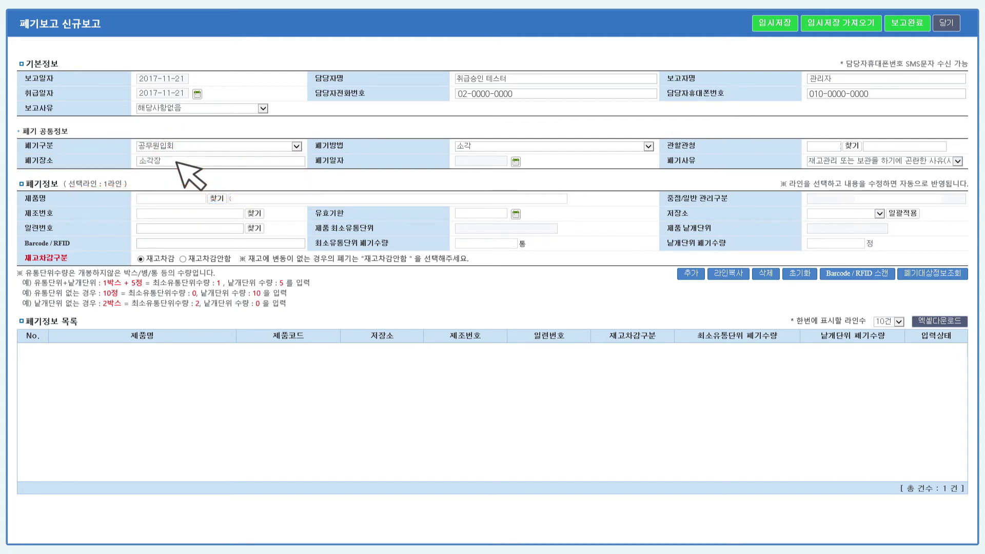
# Add ○○인산코데인정 with lot S001 to the disposal details and submit the disposal report as complete.
pyautogui.click(218, 199)
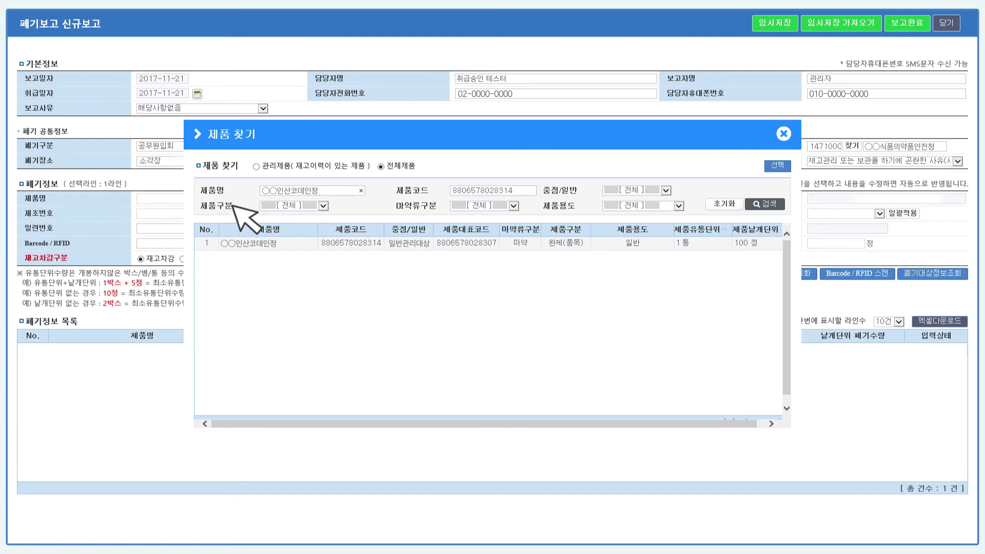
pyautogui.doubleClick(327, 244)
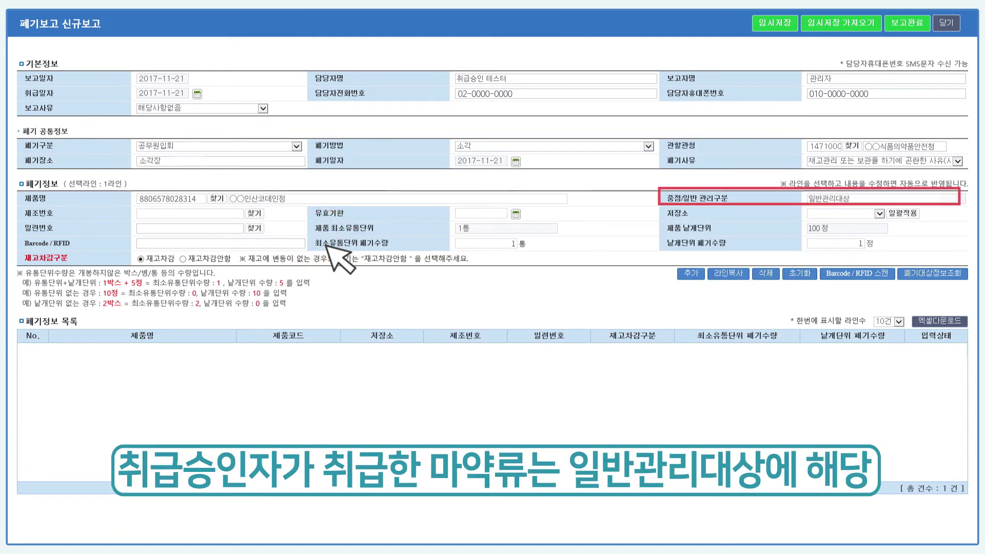
pyautogui.click(257, 214)
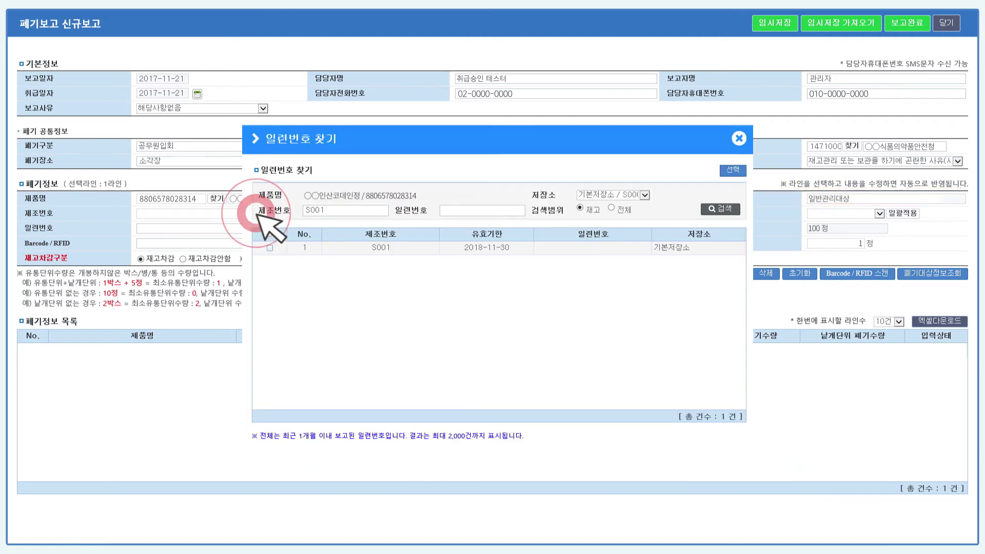
pyautogui.click(414, 249)
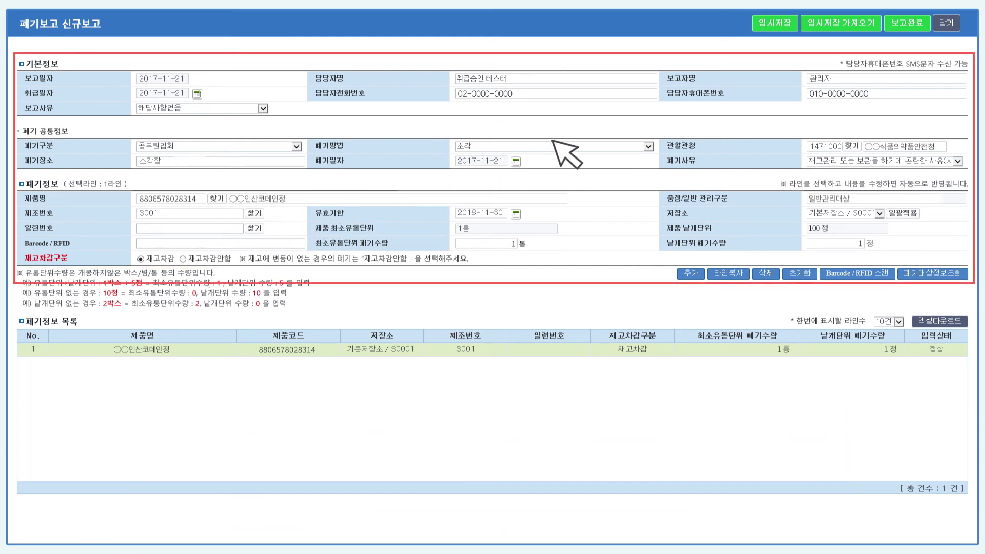
pyautogui.click(913, 26)
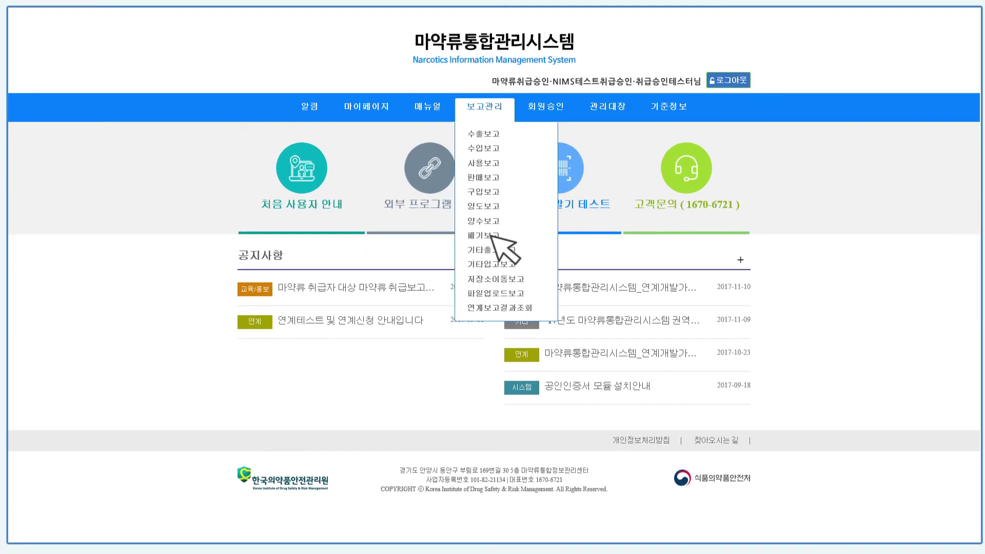
# Open the filed disposal report and submit a change report with reason 수량변경 and a disposal quantity of 0 통 and 3 정.
pyautogui.click(484, 235)
pyautogui.click(388, 191)
pyautogui.click(885, 161)
pyautogui.click(869, 24)
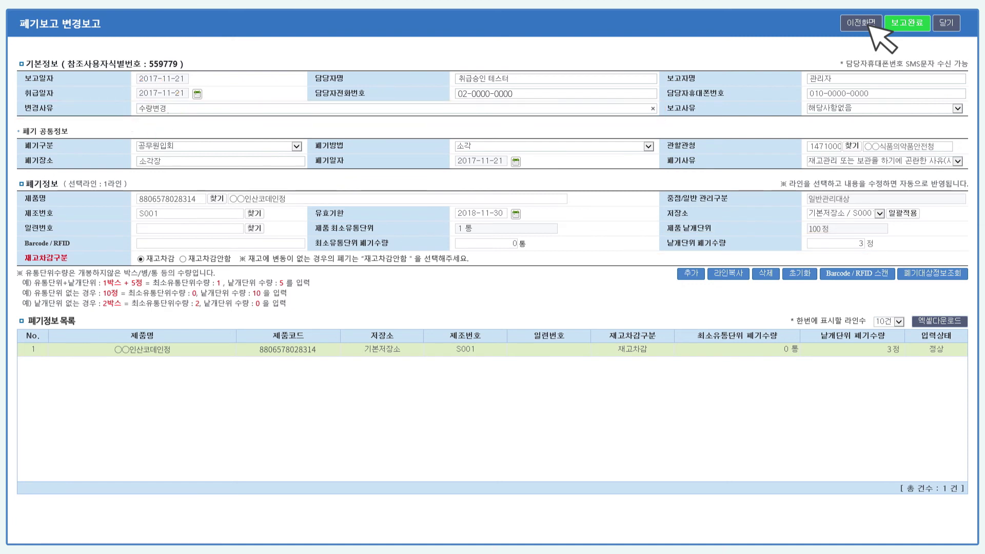
pyautogui.click(917, 26)
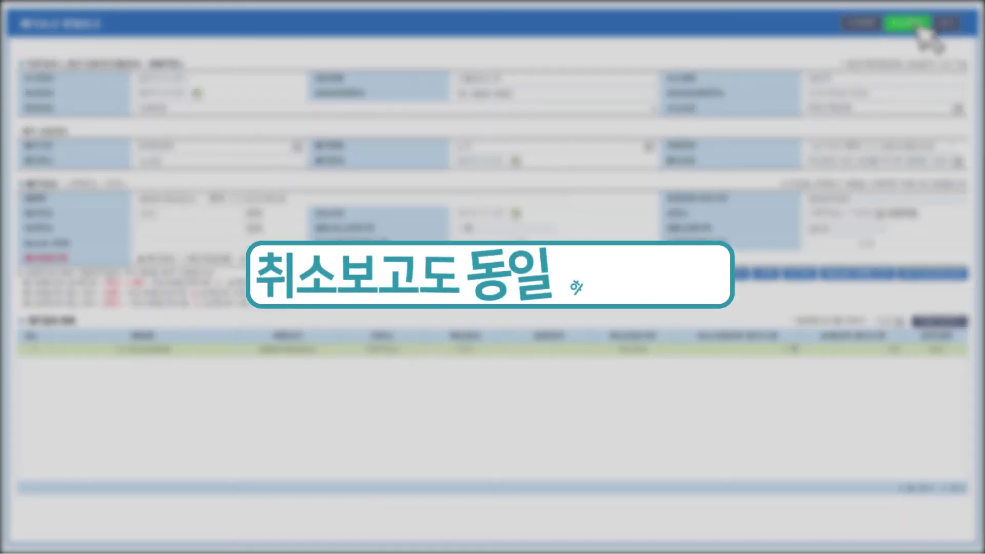